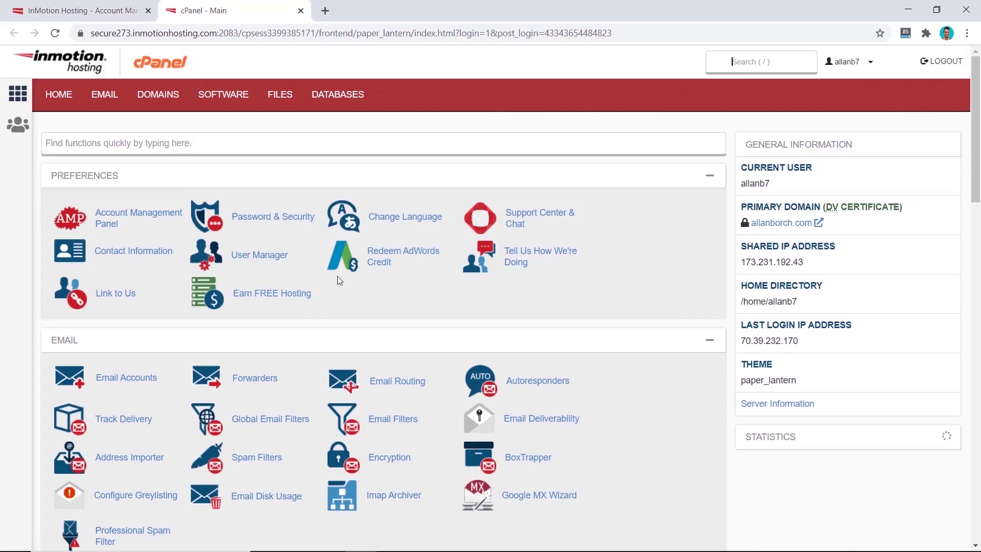
# Step: Launch the Softaculous WordPress installer from cPanel's Top Applications and run the install
pyautogui.scroll(-6, 337, 278)
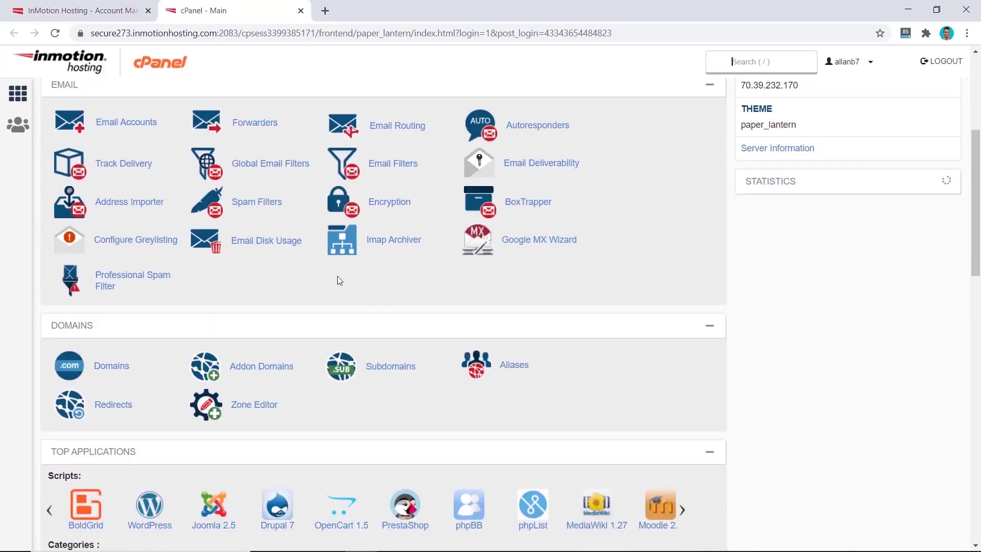
pyautogui.click(134, 397)
pyautogui.scroll(-15, 588, 379)
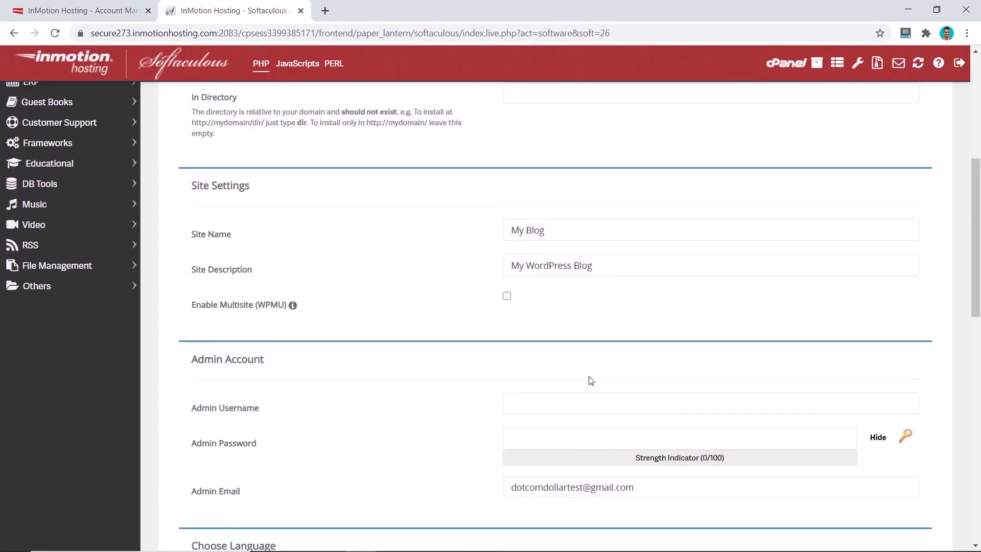
pyautogui.scroll(-5, 587, 381)
pyautogui.click(556, 393)
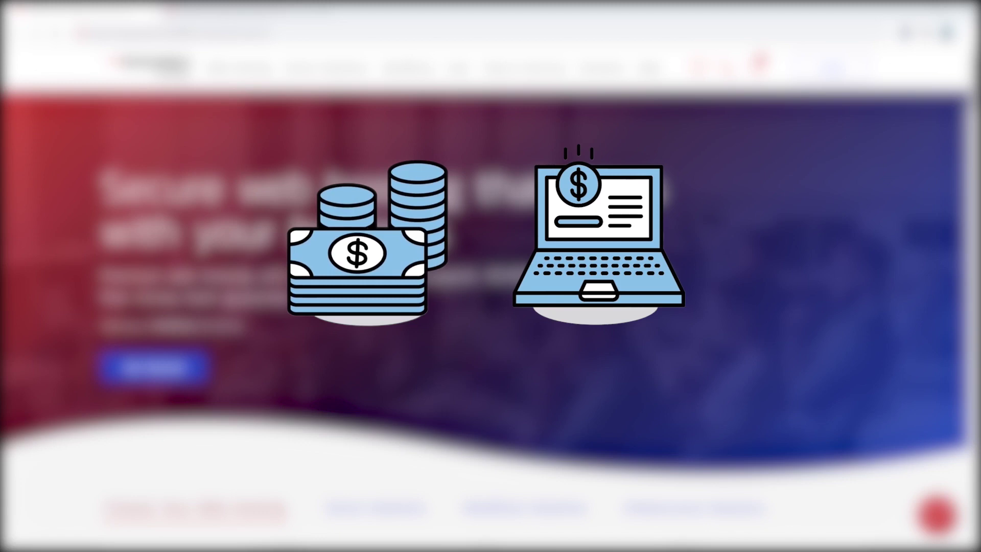
pyautogui.scroll(-6, 743, 271)
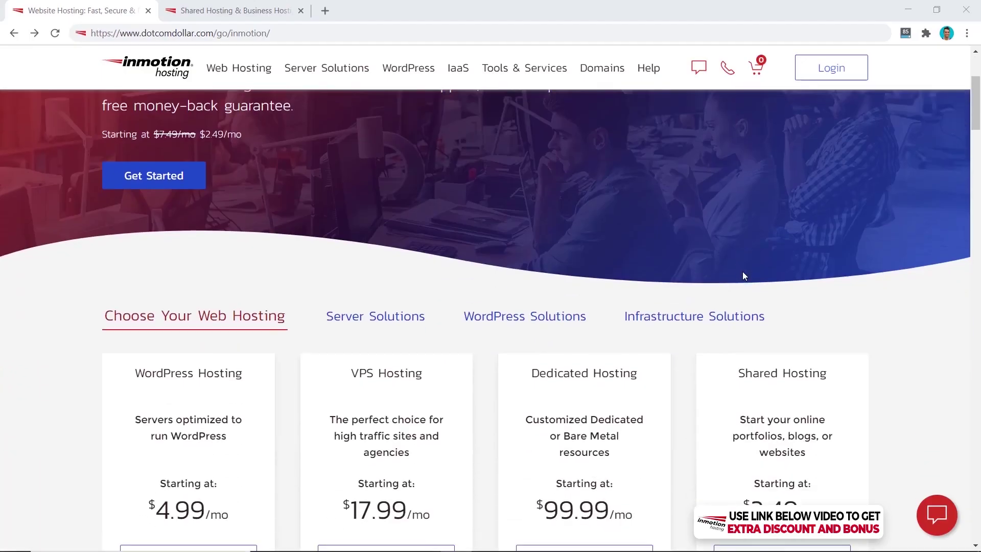
pyautogui.scroll(-1, 743, 276)
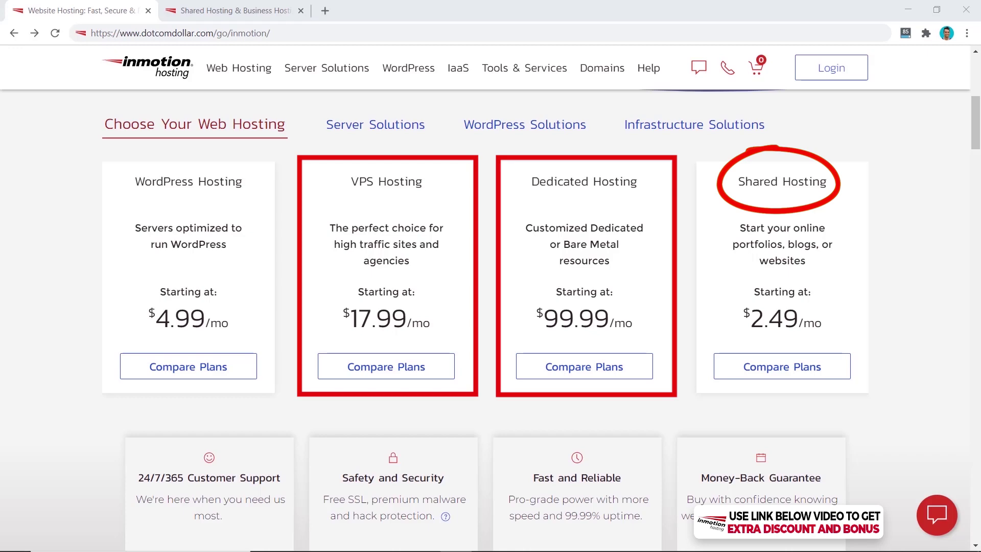
# Step: Switch to the shared hosting tab comparing the Lite, Launch, Power and Pro plans
pyautogui.hotkey('ctrl', 'Tab')
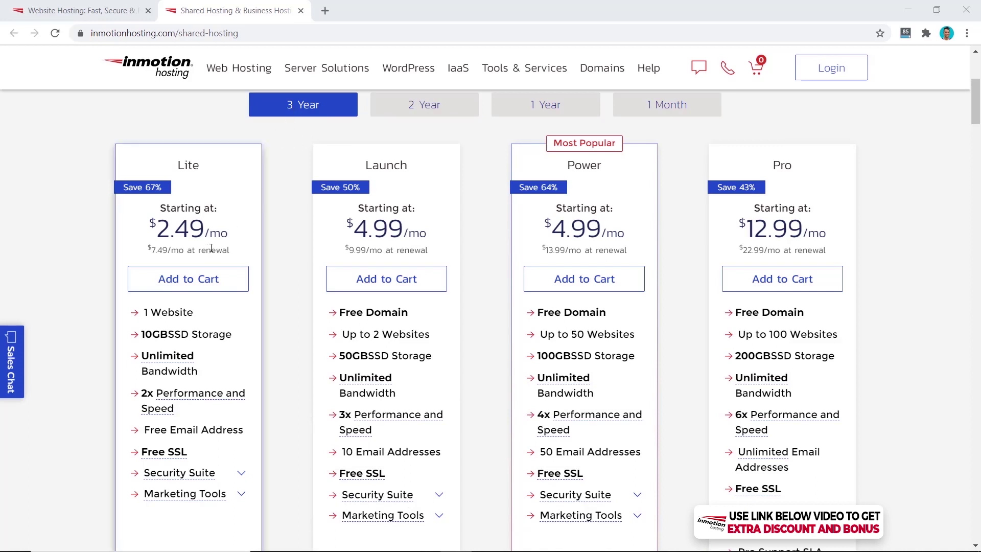
pyautogui.click(410, 118)
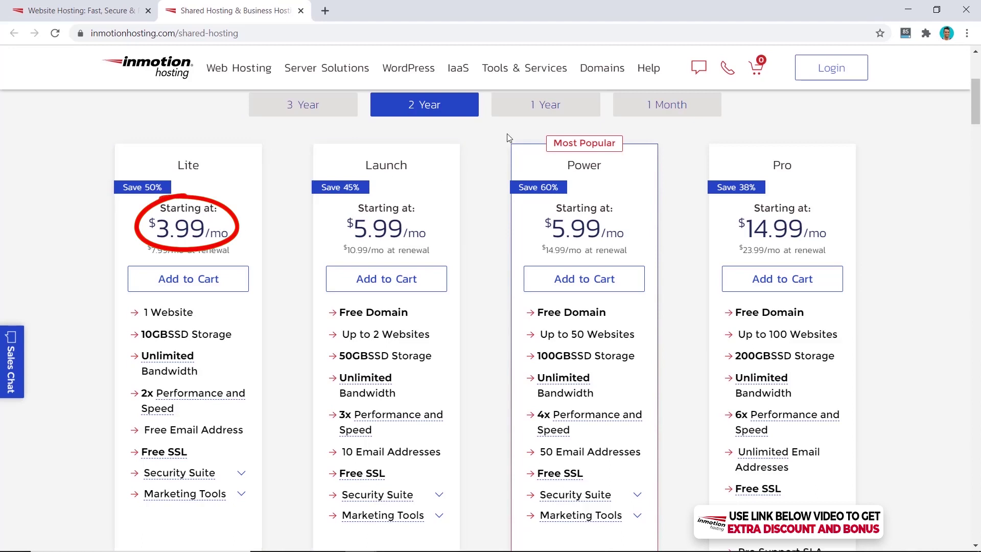
pyautogui.click(531, 112)
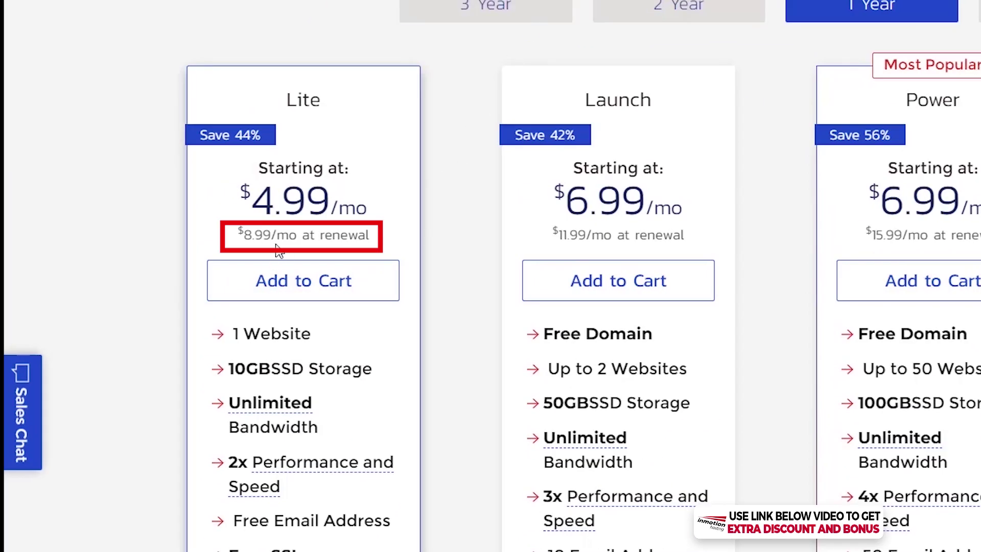
pyautogui.click(498, 21)
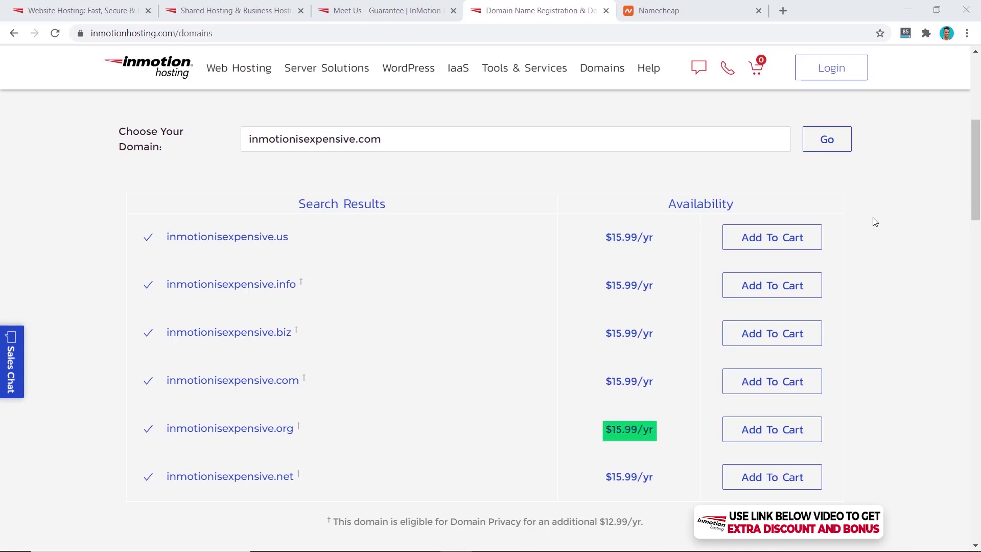
# Step: Scroll the domain results down to the $12.99/year Domain Privacy offer
pyautogui.scroll(-13, 890, 230)
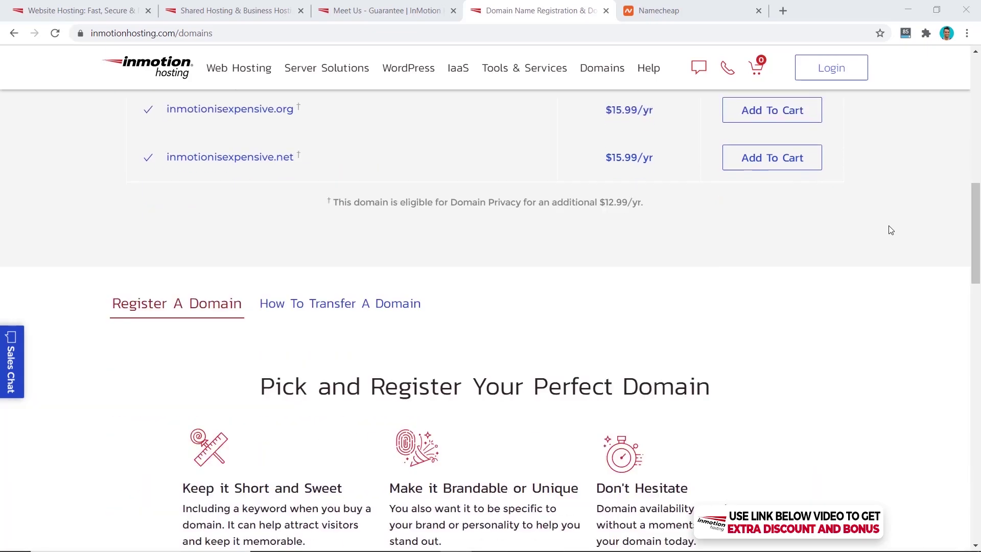
pyautogui.scroll(-1, 890, 230)
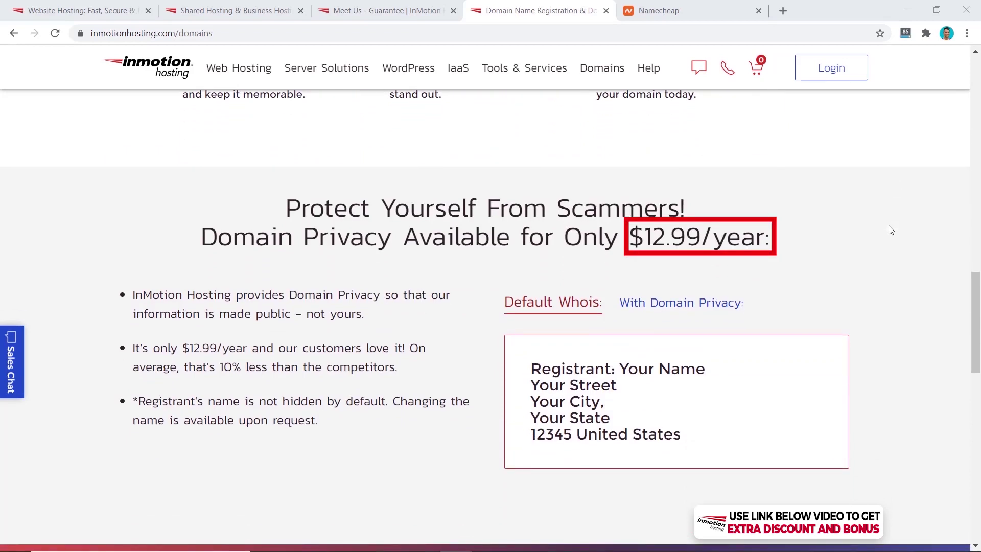
pyautogui.scroll(-1, 891, 230)
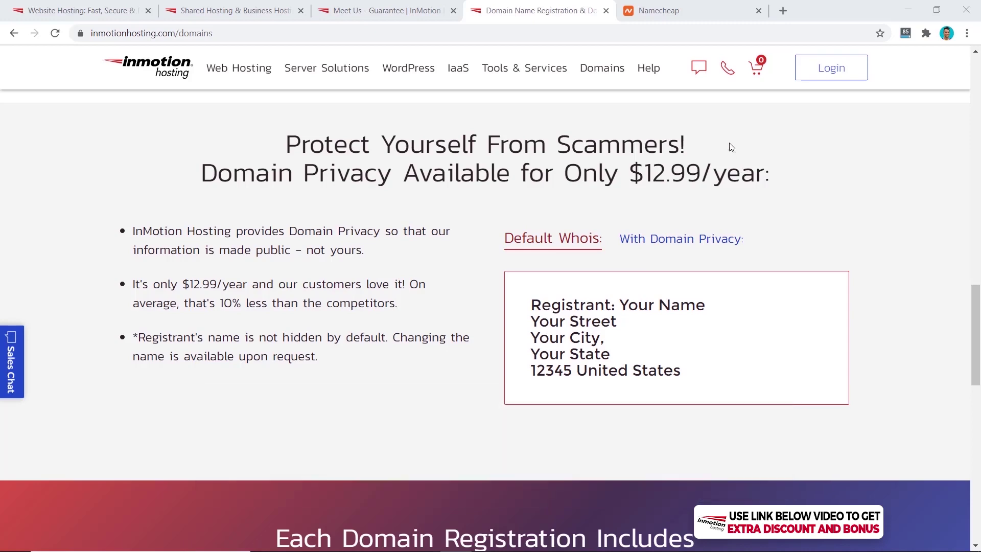
# Step: View Namecheap's $8.88/yr price for namecheapischeap.com, then close the Namecheap tab
pyautogui.click(694, 18)
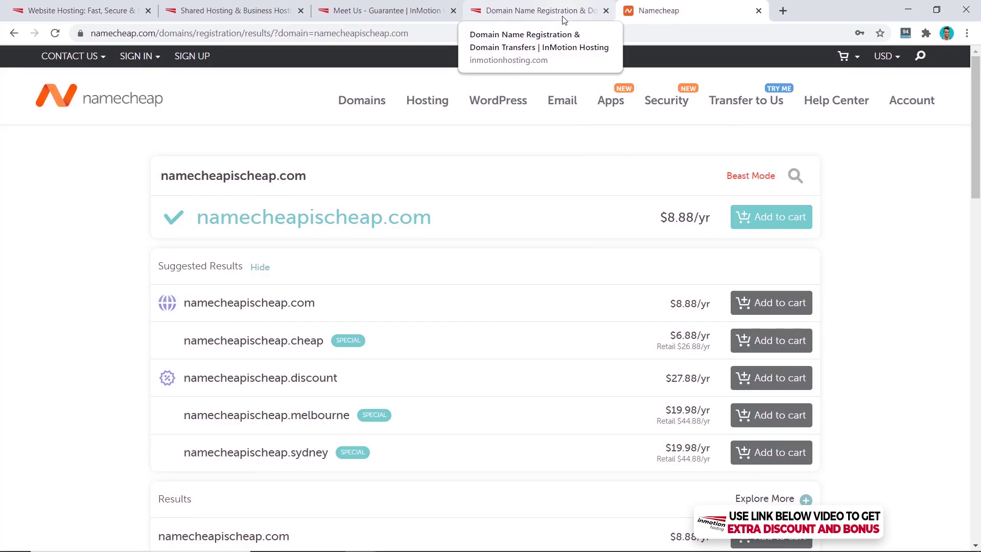
pyautogui.click(758, 10)
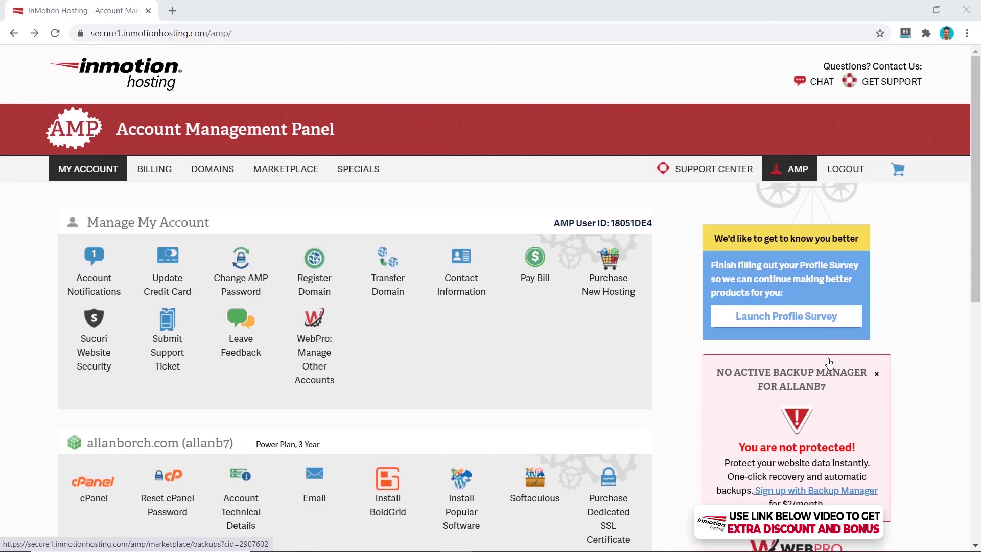
# Step: Scroll the AMP dashboard to the Power Plan, 3 Year hosting account's tools
pyautogui.scroll(-5, 830, 362)
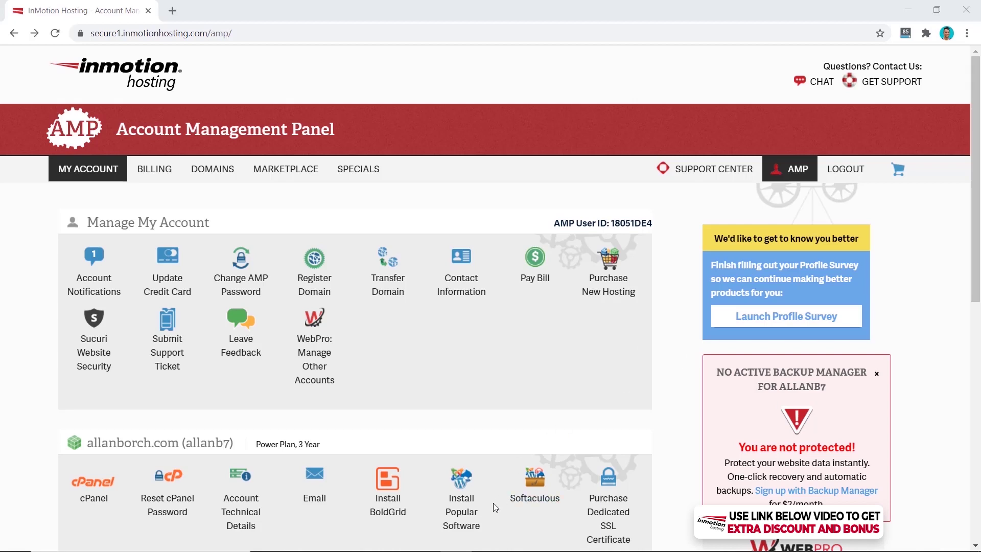
# Step: Try Install WordPress under Install Popular Software, then close the cPanel login tab and go back
pyautogui.click(460, 527)
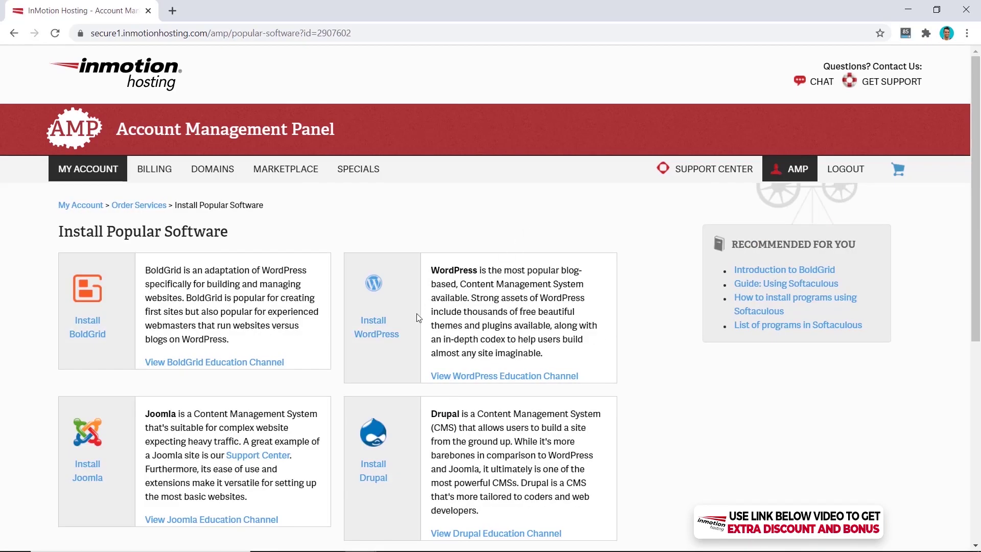
pyautogui.click(375, 325)
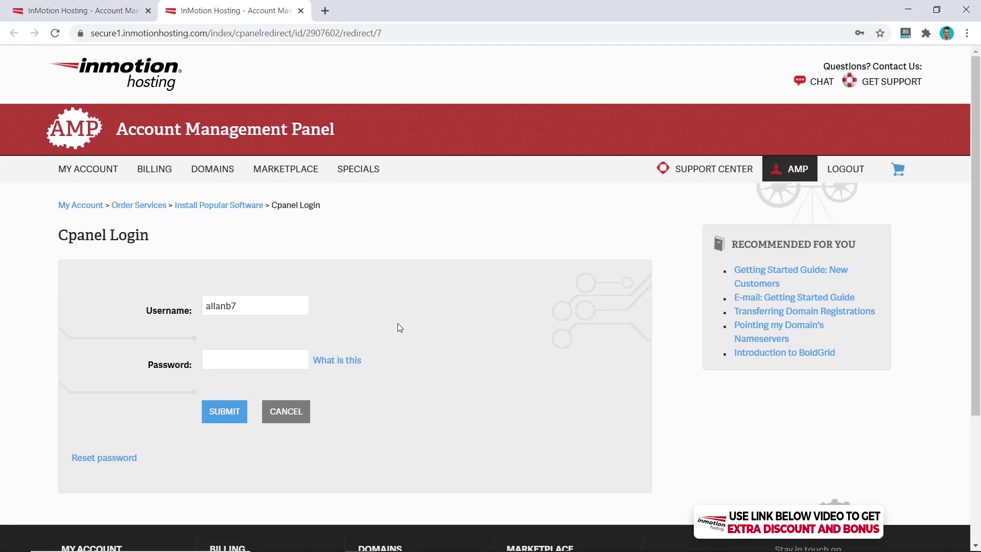
pyautogui.click(300, 10)
pyautogui.hotkey('alt', 'Left')
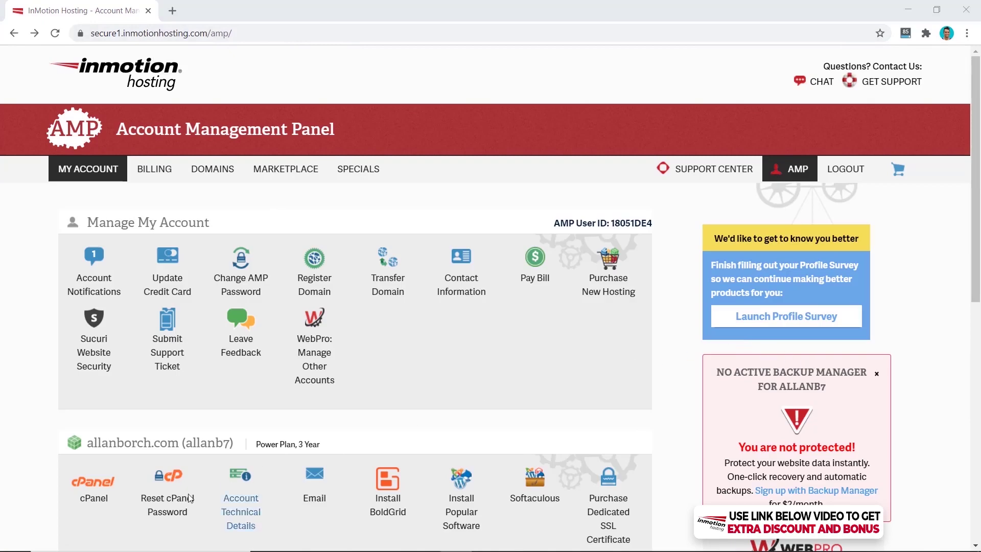
# Step: From cPanel, open the Softaculous WordPress form and install WordPress on the domain
pyautogui.click(93, 489)
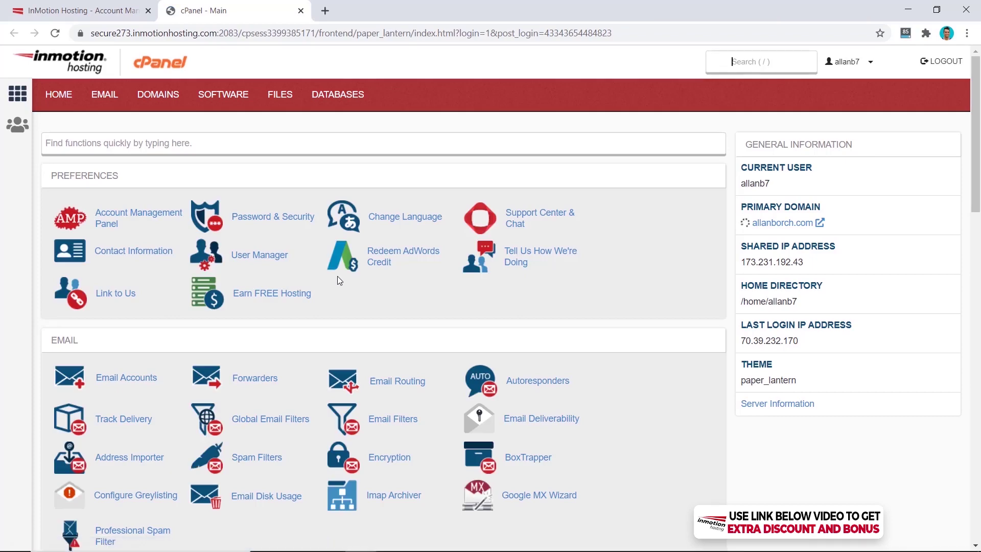
pyautogui.scroll(-10, 337, 280)
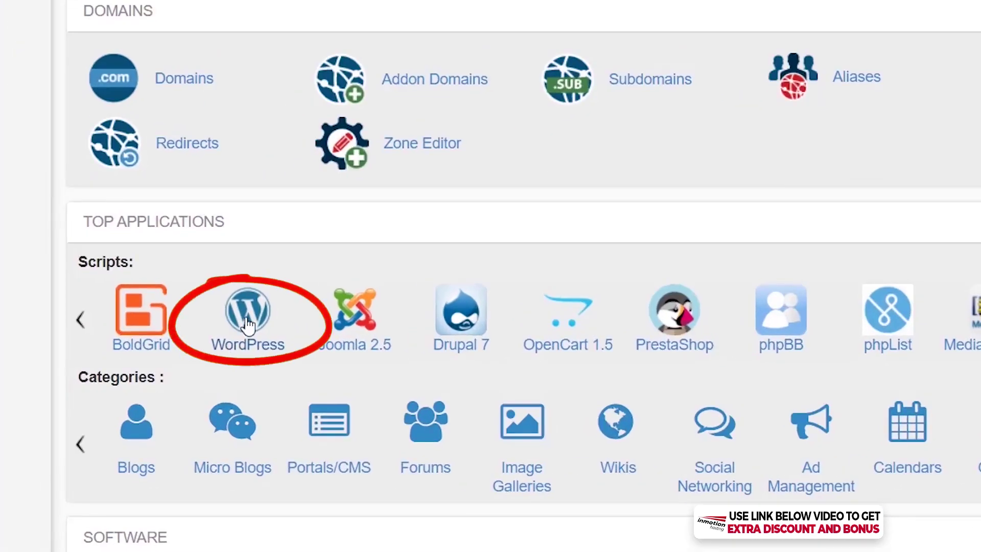
pyautogui.click(247, 322)
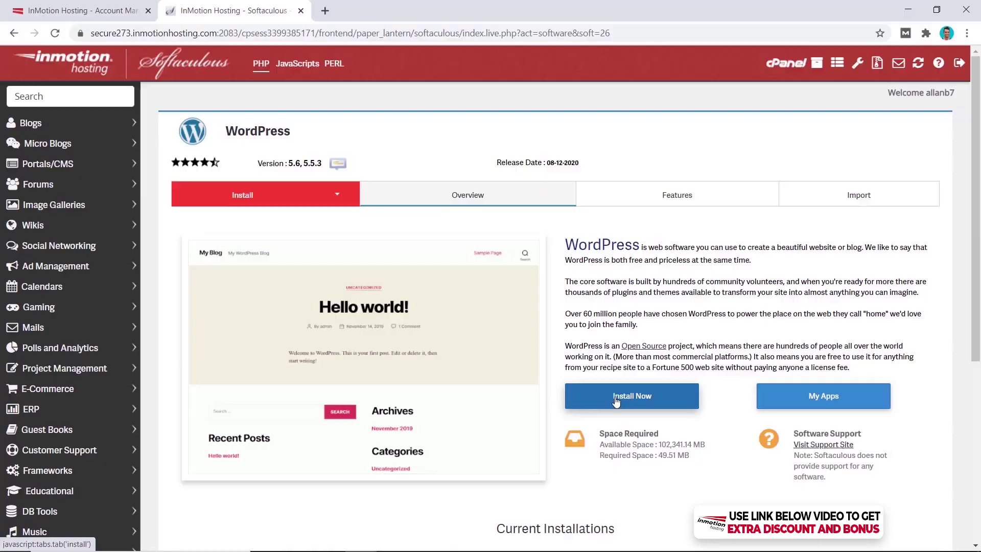
pyautogui.click(613, 397)
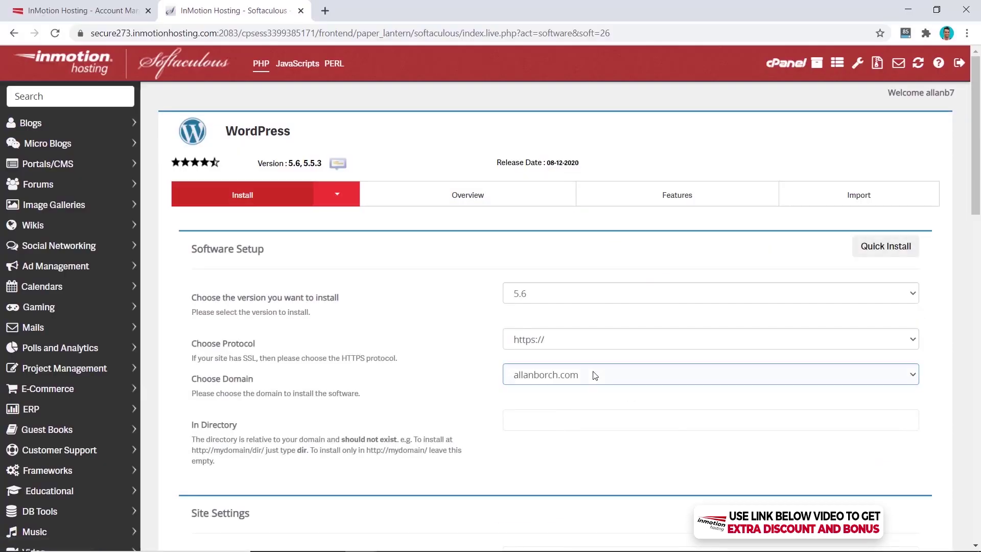
pyautogui.scroll(-20, 587, 379)
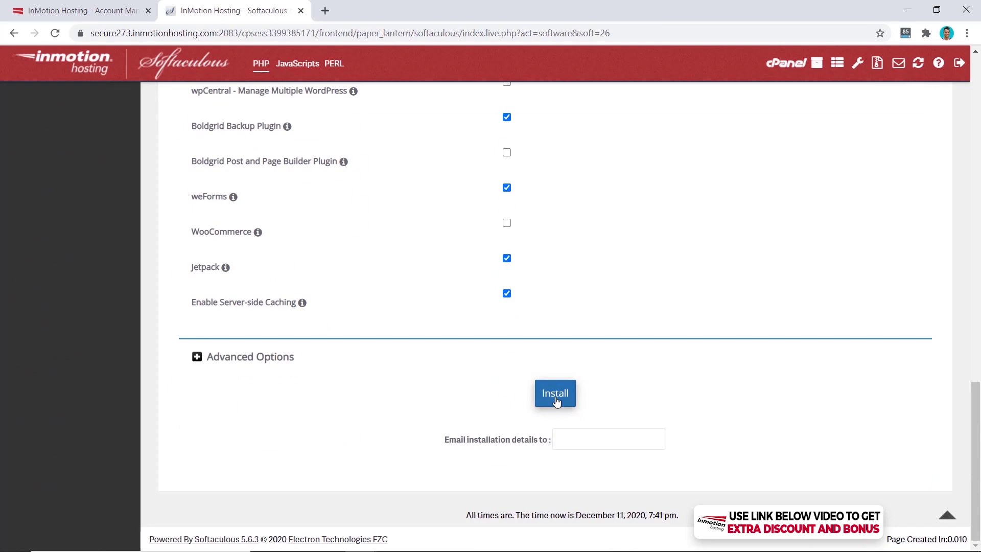
pyautogui.click(555, 394)
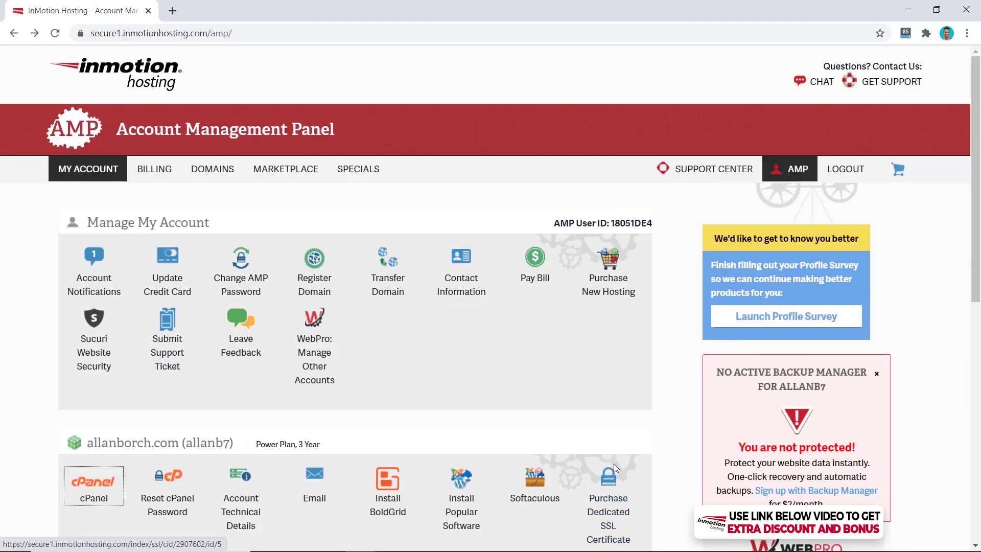
# Step: Switch Enable Free SSL to ON under the domain's Manage Free Basic SSL page
pyautogui.scroll(-3, 614, 463)
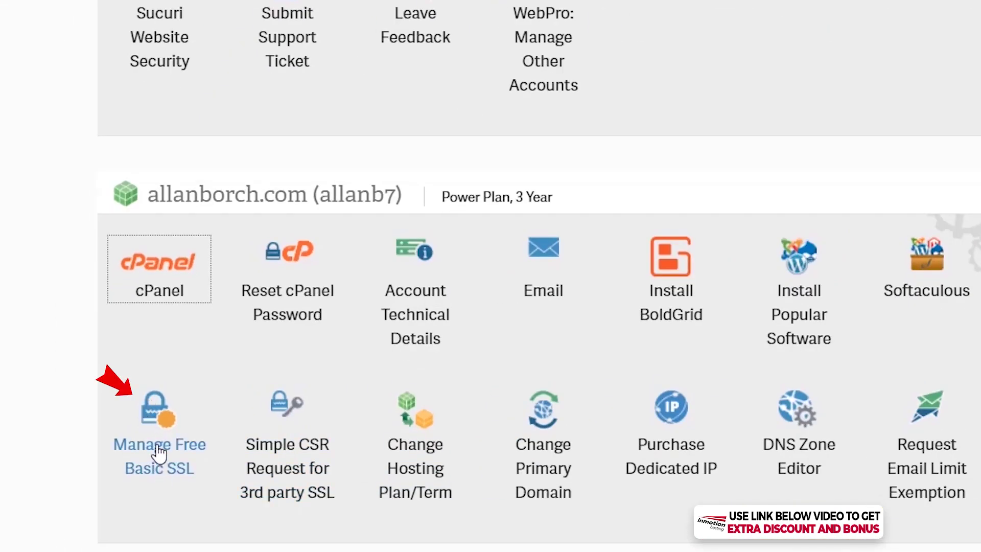
pyautogui.click(160, 452)
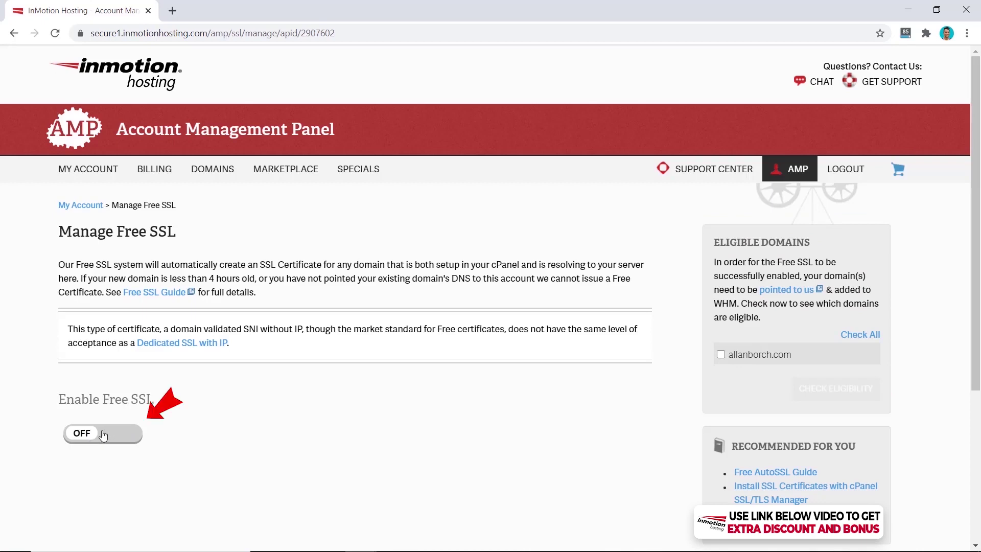
pyautogui.click(103, 435)
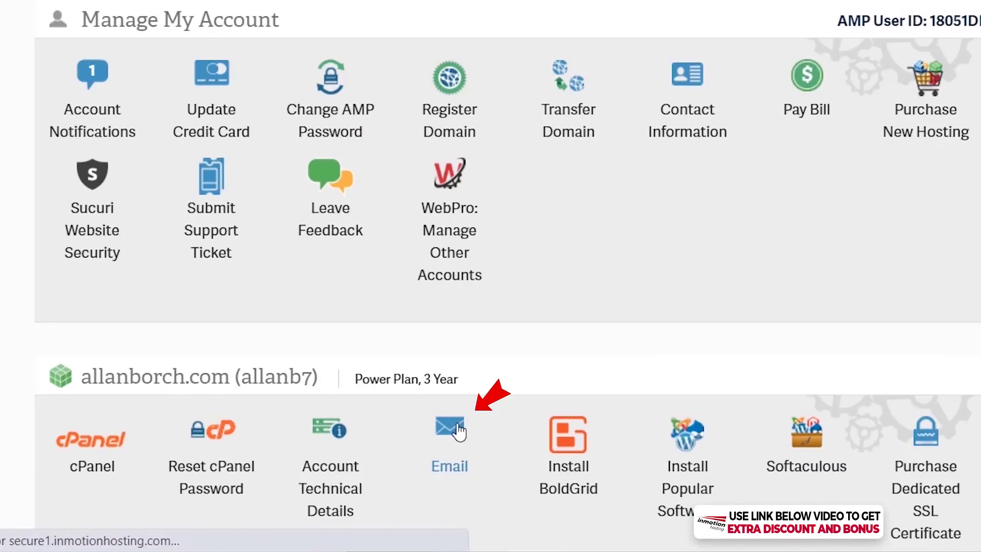
# Step: Go to Email > Add/Edit Email Accounts and start creating a new email account
pyautogui.click(458, 431)
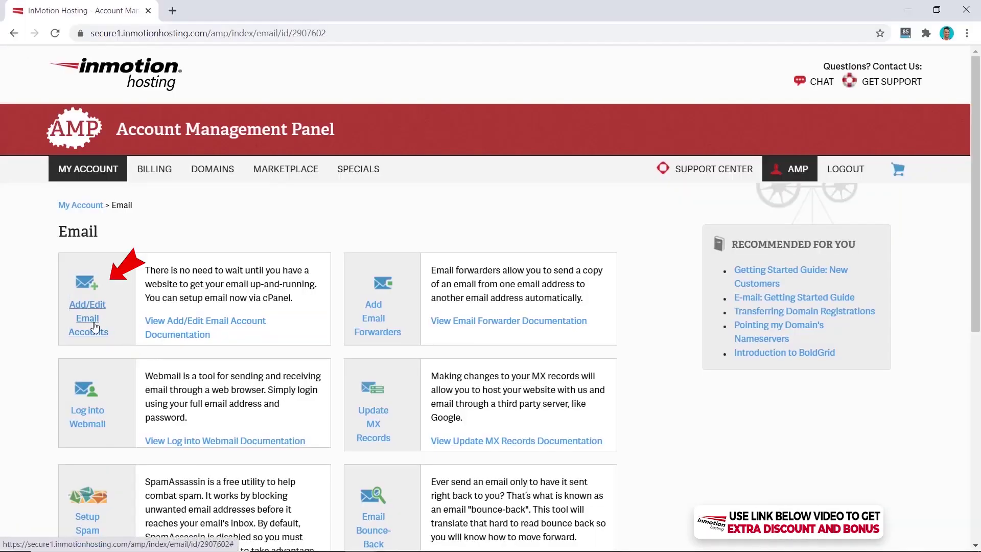
pyautogui.click(95, 327)
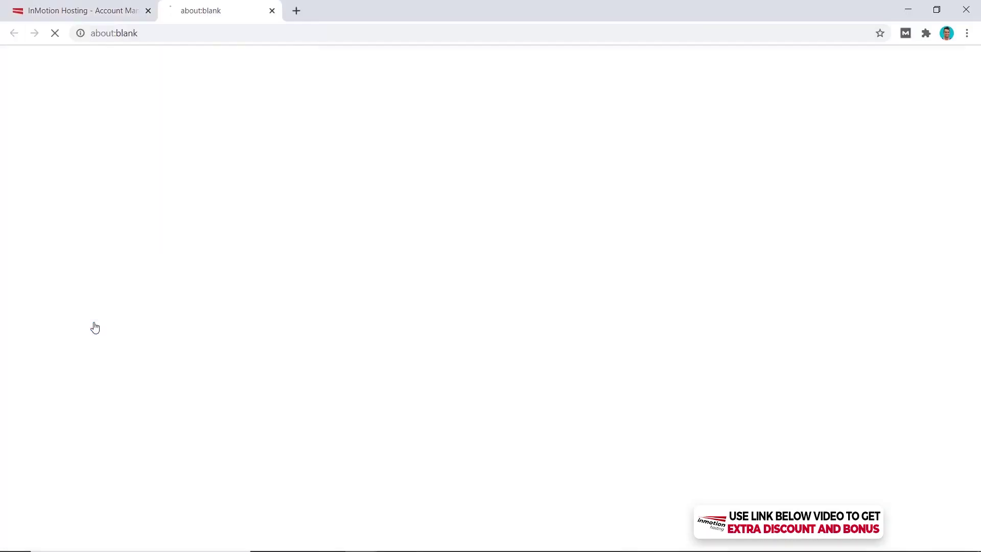
pyautogui.click(882, 361)
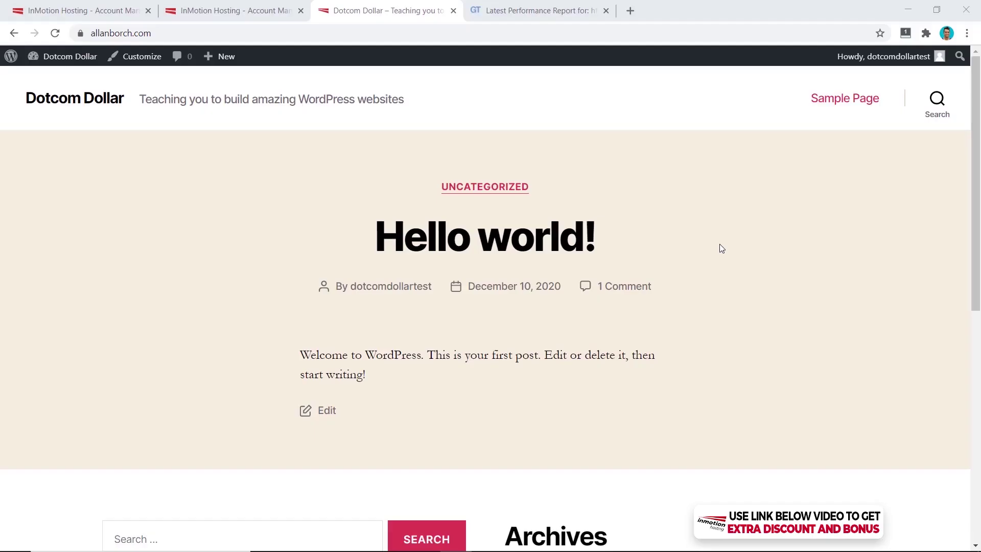
pyautogui.scroll(-7, 719, 244)
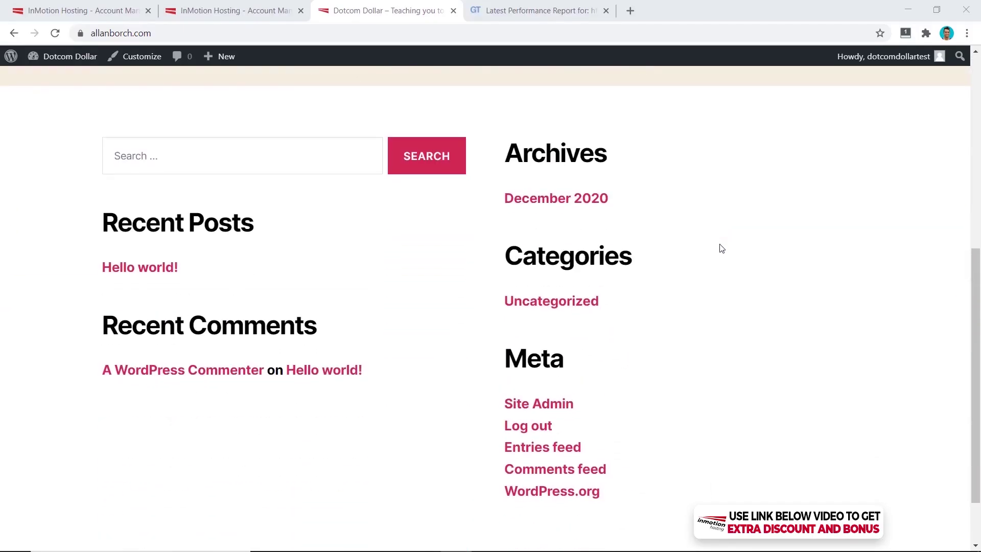
pyautogui.scroll(-2, 720, 248)
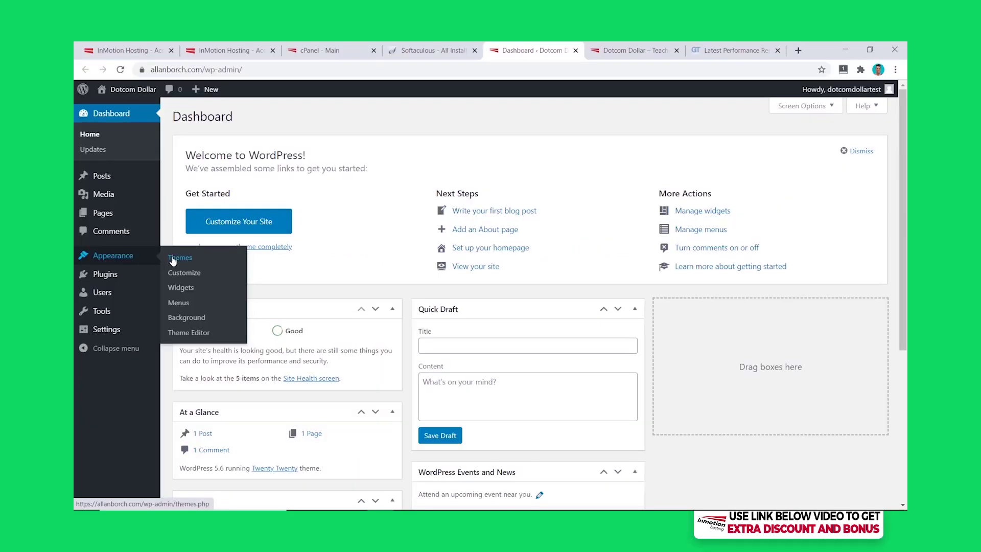
# Step: Install and activate Astra, then import the Custom Printing starter template as a complete site
pyautogui.click(171, 260)
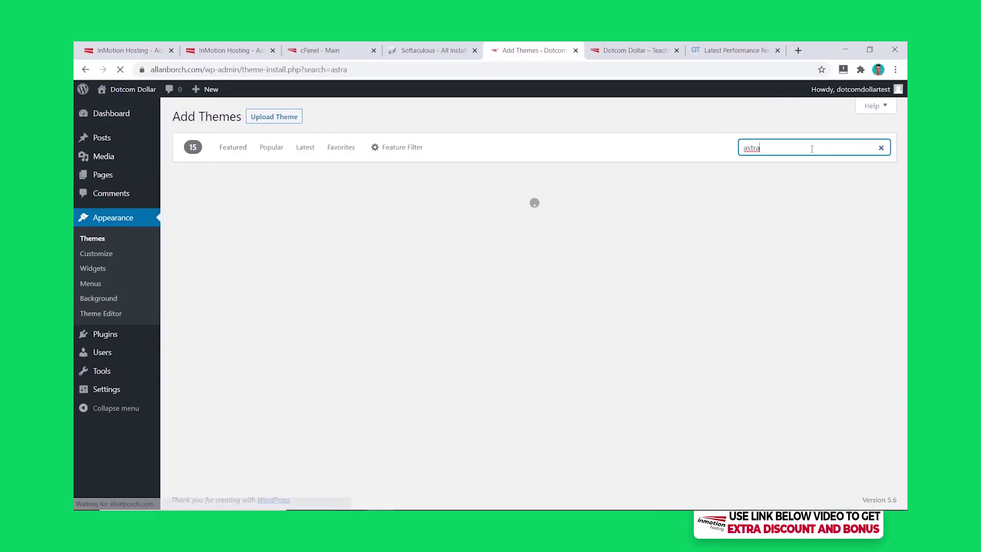
pyautogui.click(327, 336)
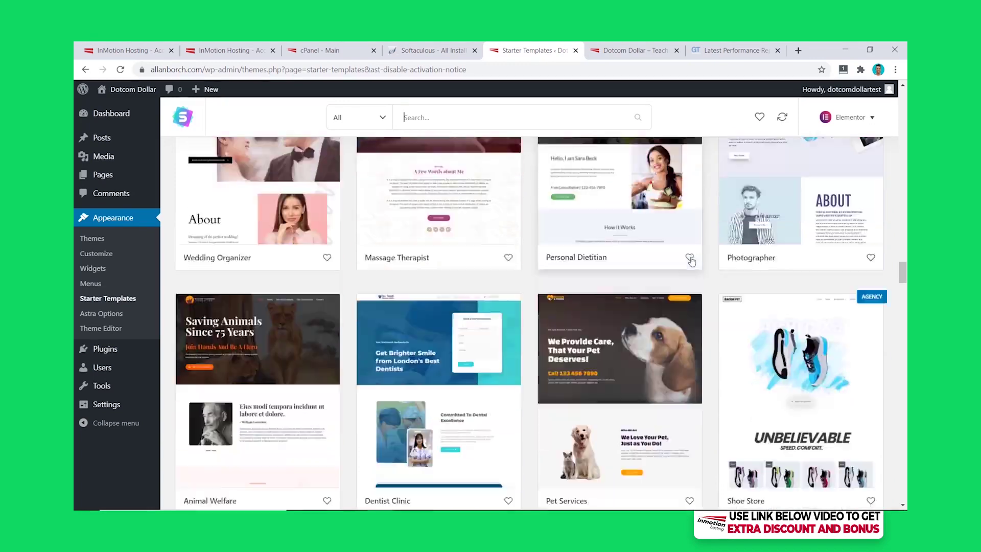
pyautogui.scroll(-4, 531, 307)
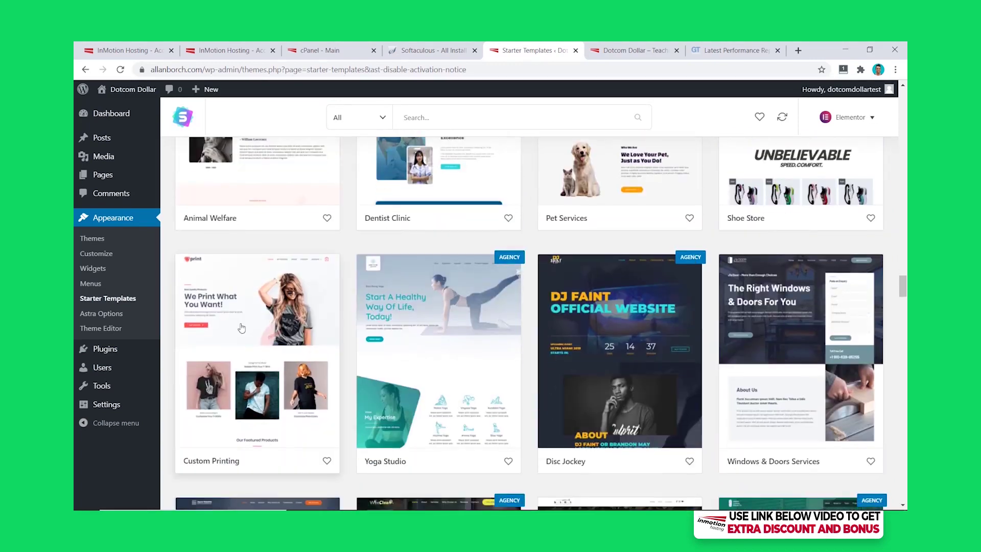
pyautogui.click(290, 310)
pyautogui.click(758, 498)
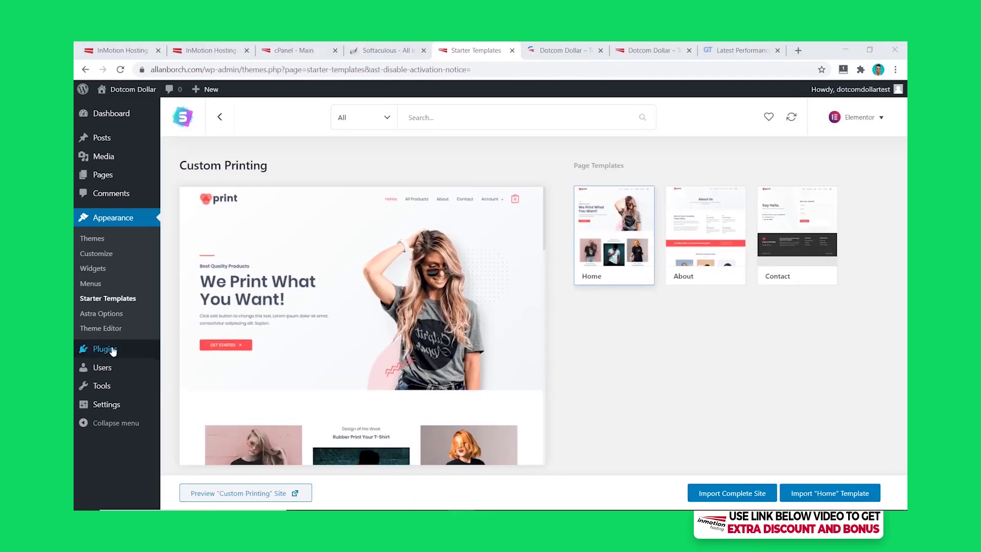
pyautogui.moveTo(113, 349)
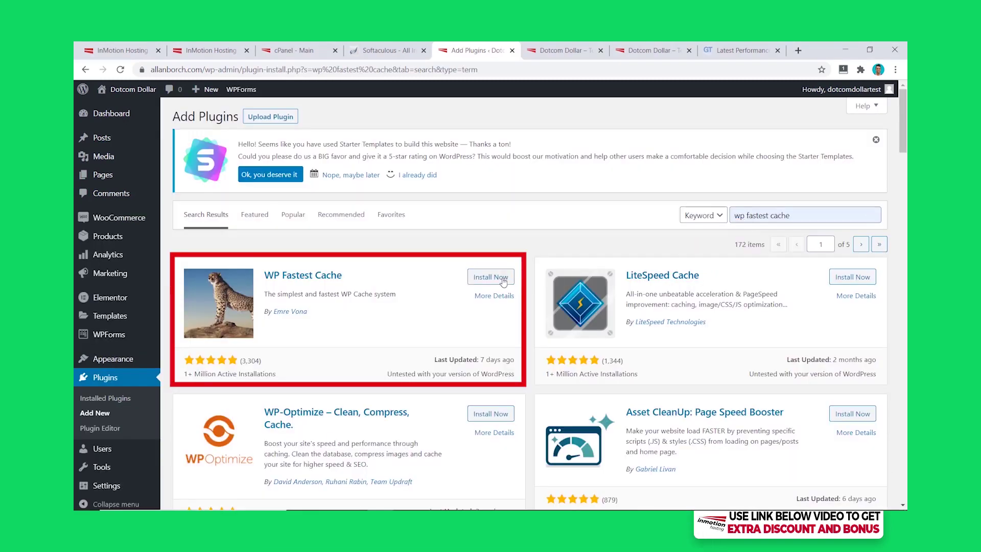
# Step: Install the WP Fastest Cache and ShortPixel plugins for caching and image optimization
pyautogui.click(502, 278)
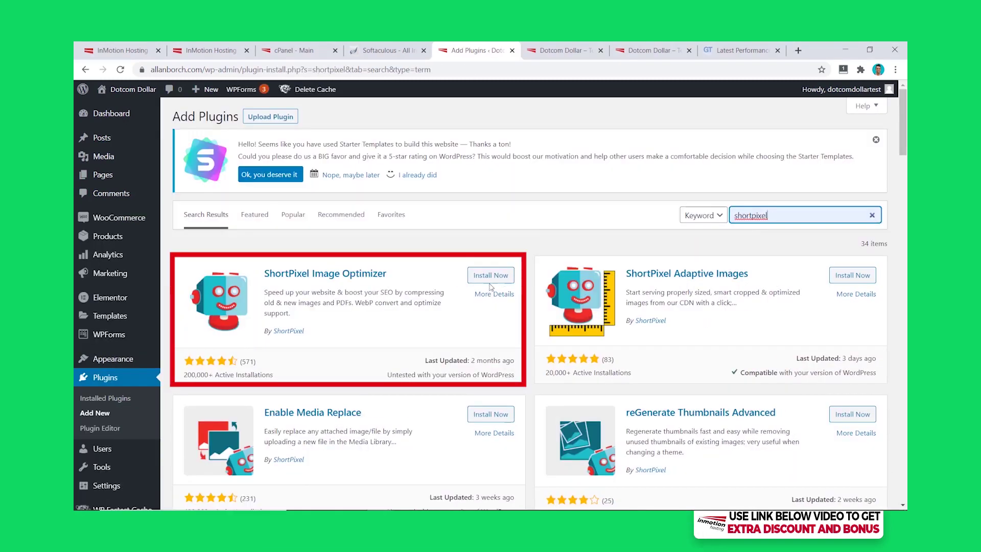
pyautogui.click(487, 277)
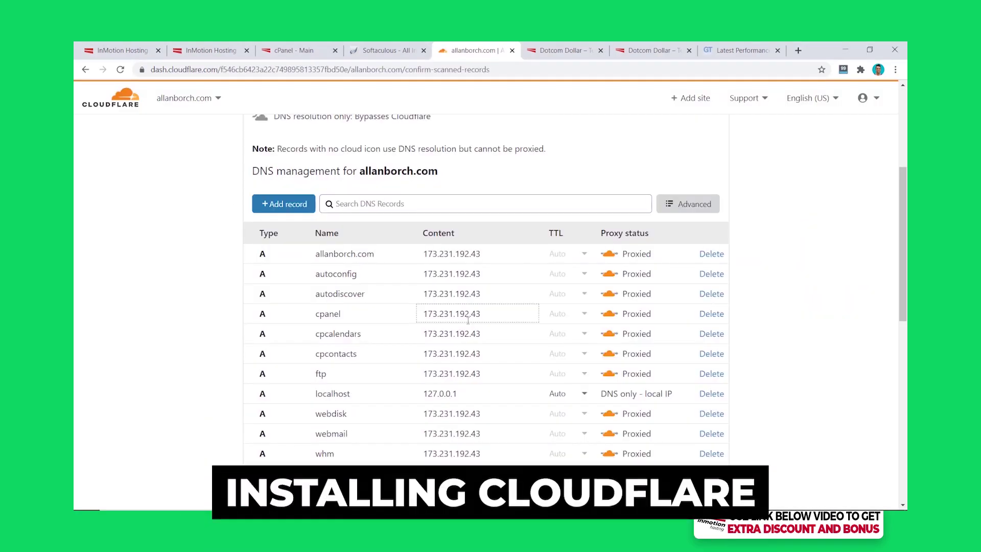
# Step: Confirm allanborch.com's scanned DNS records, request the nameserver check, and postpone the quick start guide
pyautogui.scroll(-4, 468, 320)
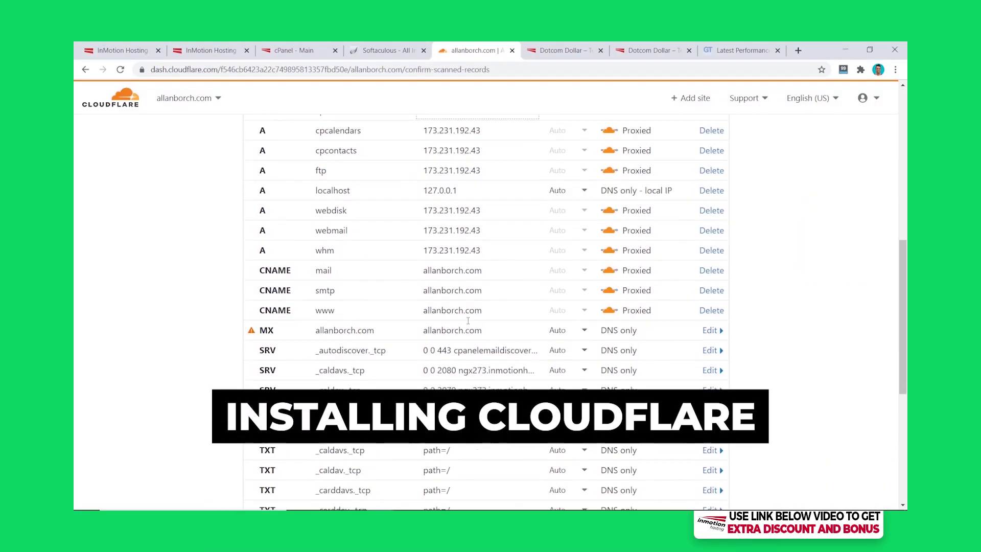
pyautogui.scroll(-5, 468, 321)
pyautogui.click(280, 385)
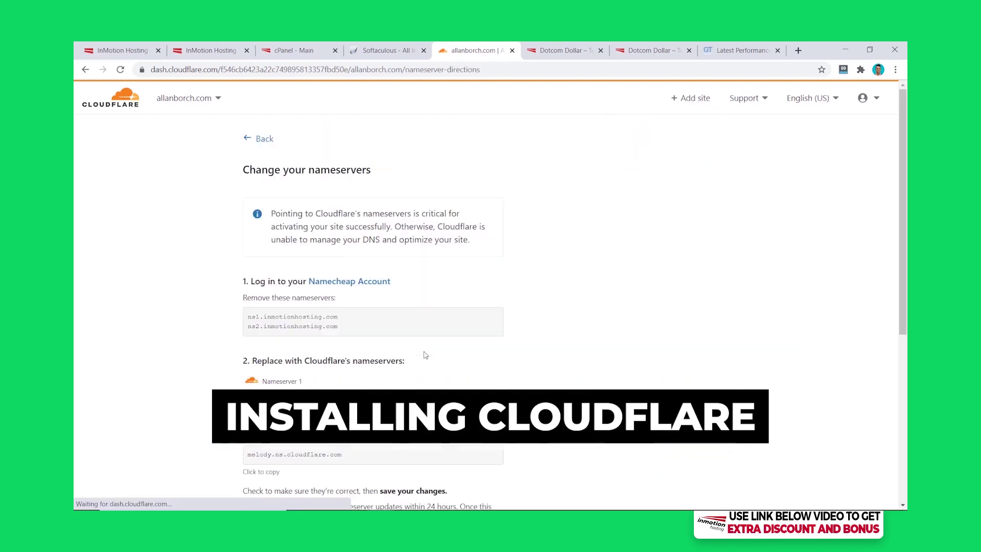
pyautogui.scroll(-3, 422, 352)
pyautogui.click(304, 295)
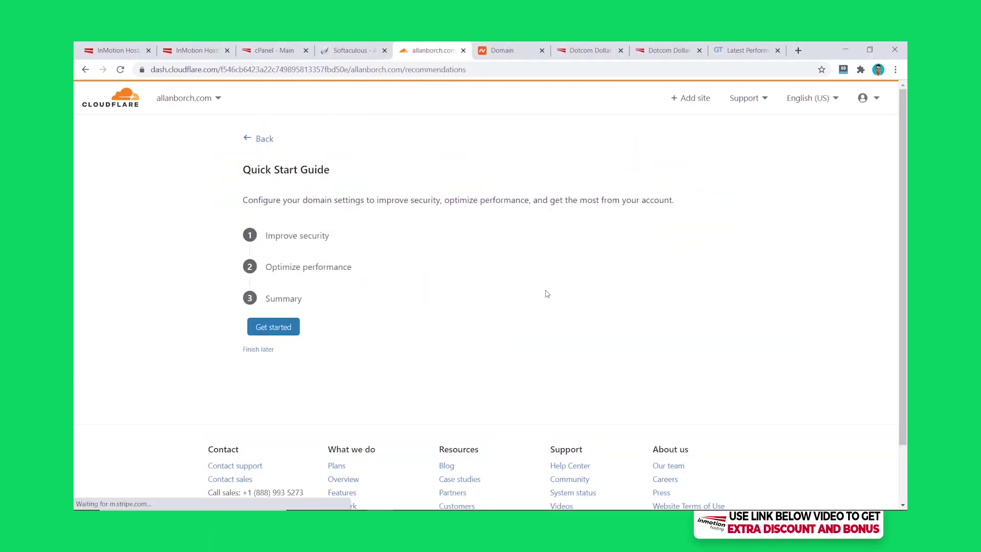
pyautogui.click(257, 349)
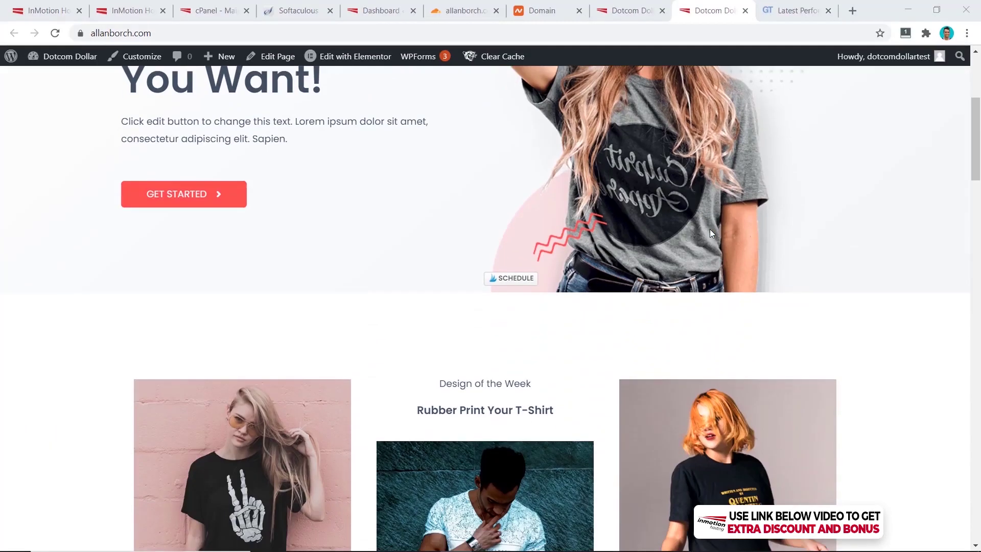
# Step: Bring up the GTmetrix report showing PageSpeed A (99%), YSlow A (91%), 1.1s load
pyautogui.scroll(-10, 710, 229)
pyautogui.scroll(-7, 711, 234)
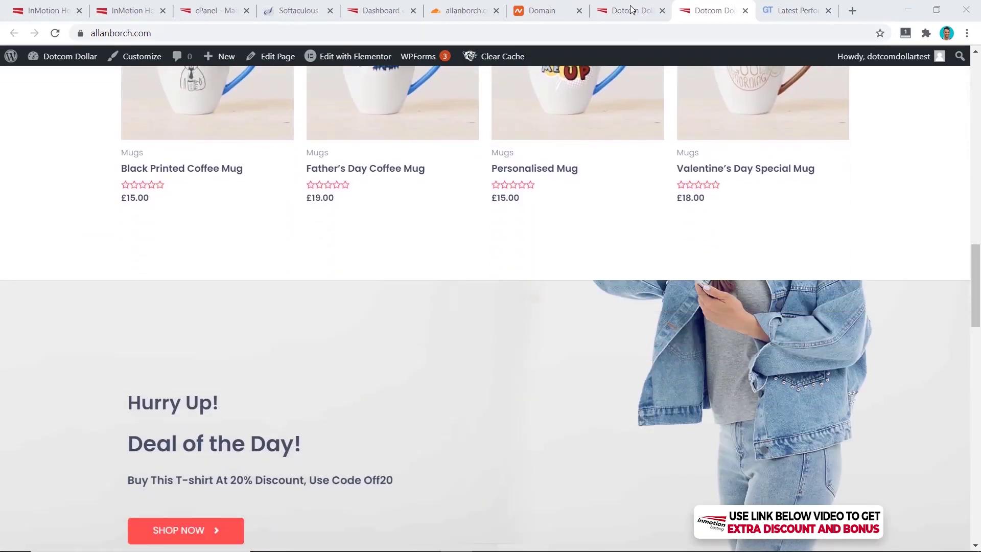
pyautogui.click(776, 9)
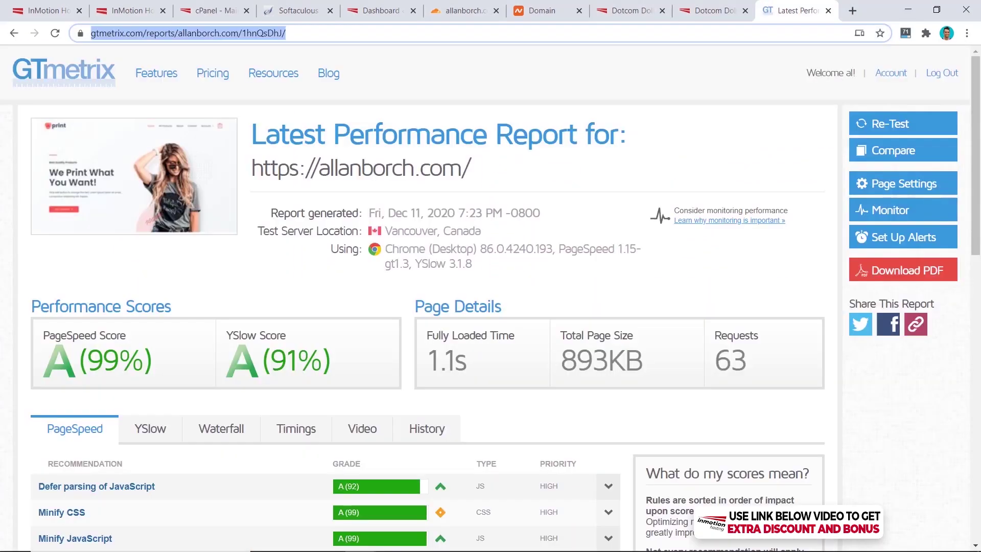